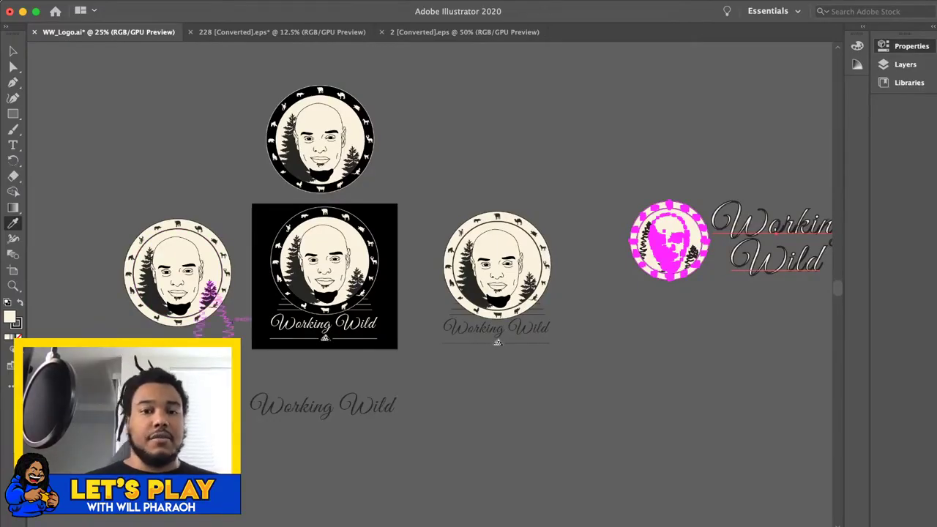
Apply the logo's cream fill colour to all the selected animal silhouettes in 2 [Converted].eps with the Eyedropper, and deselect them
key("super+0")
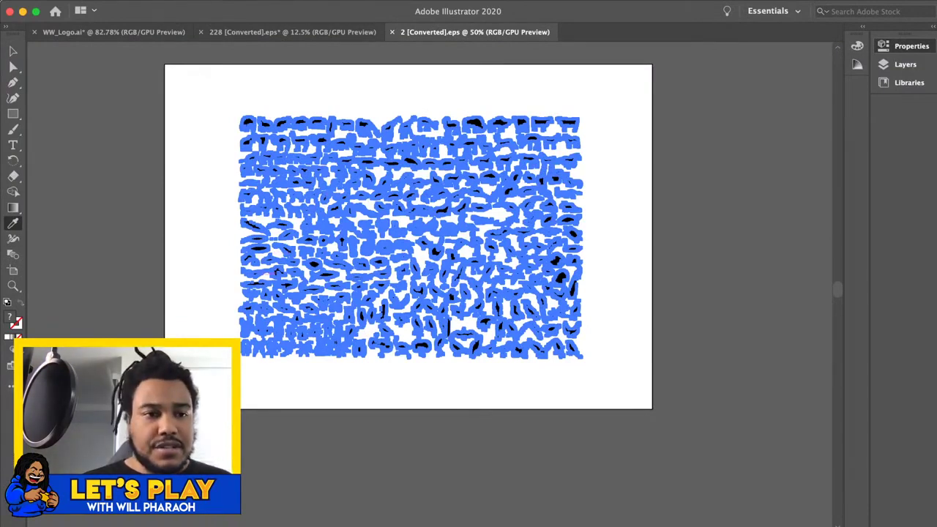
key("q")
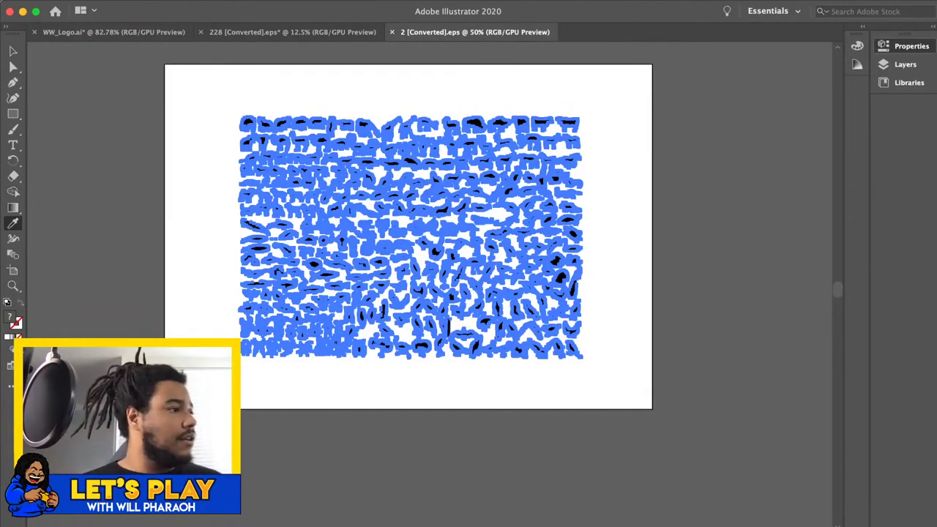
left_click(492, 215)
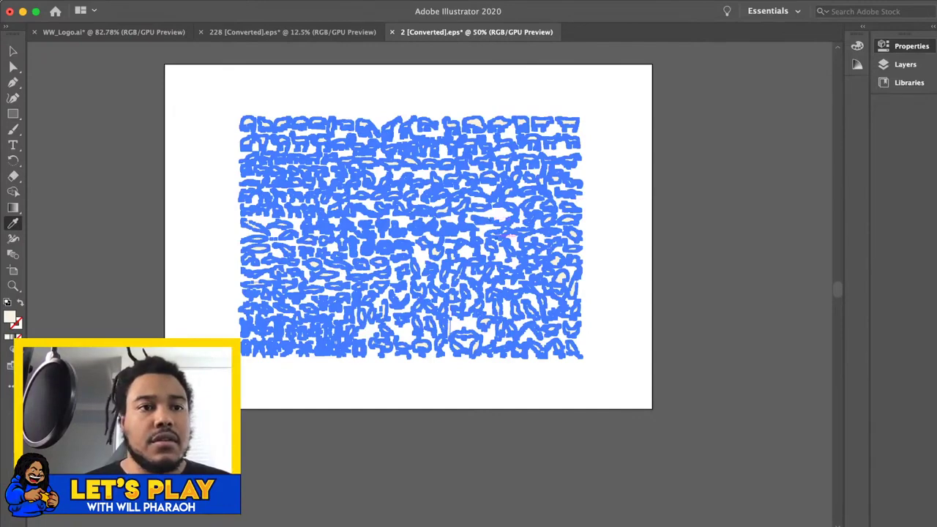
key("v")
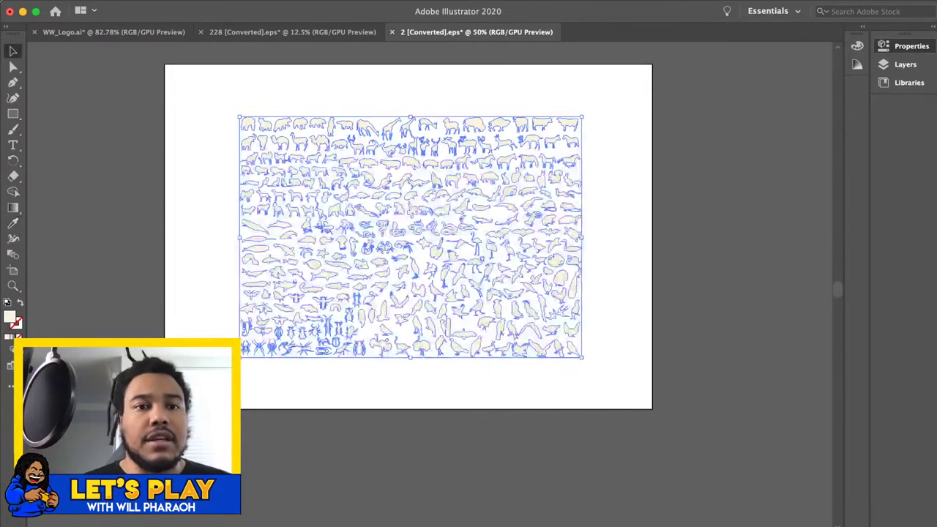
key("super+shift+a")
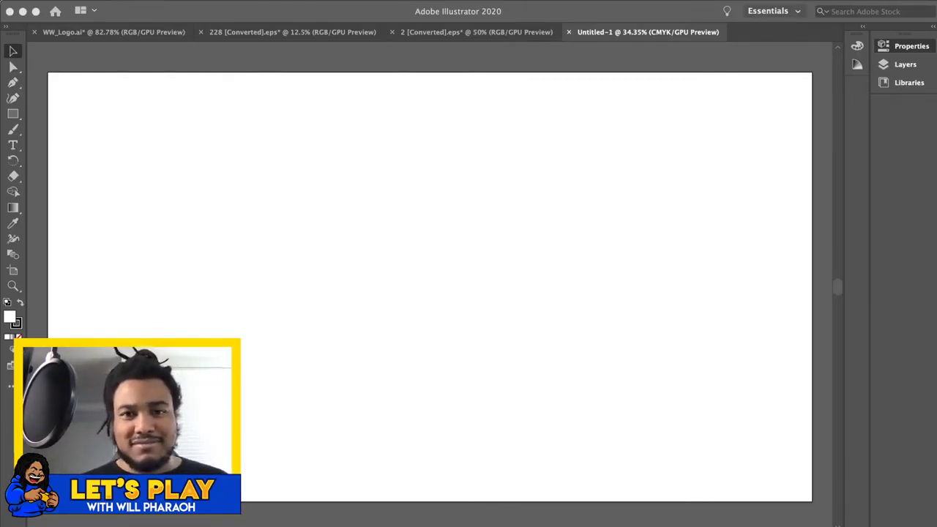
Copy all the cream animal silhouettes from 2 [Converted].eps into Untitled-1, place them in the artboard's upper-left corner and enlarge them
left_click(475, 31)
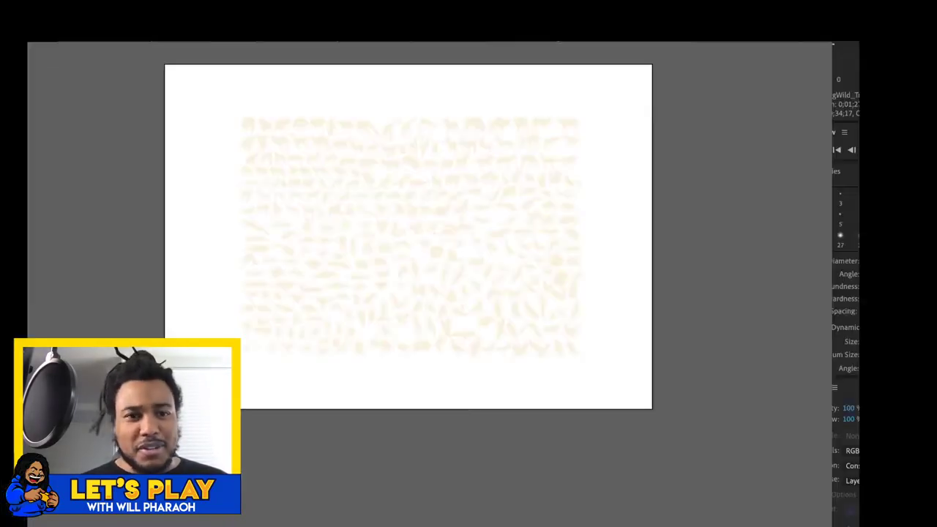
left_click_drag(209, 86, 598, 385)
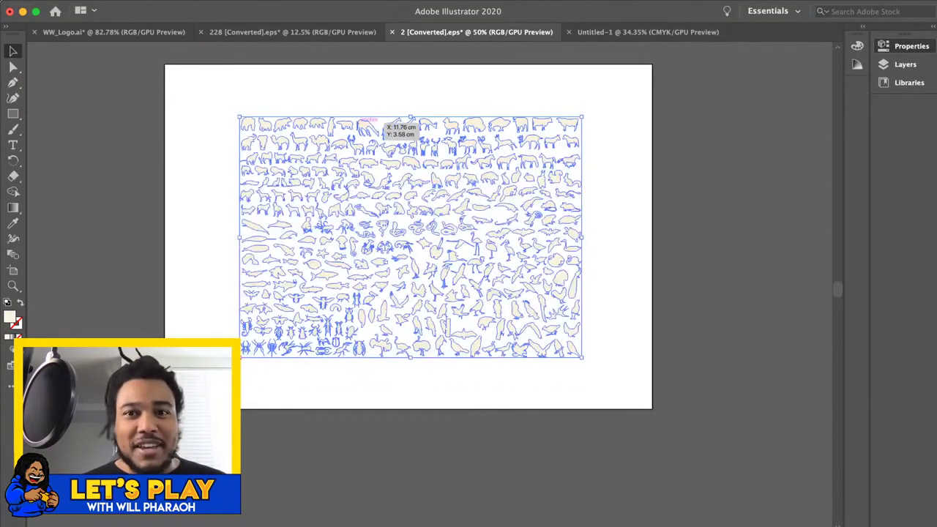
left_click_drag(354, 125, 210, 163)
left_click_drag(252, 203, 128, 119)
left_click_drag(283, 240, 367, 300)
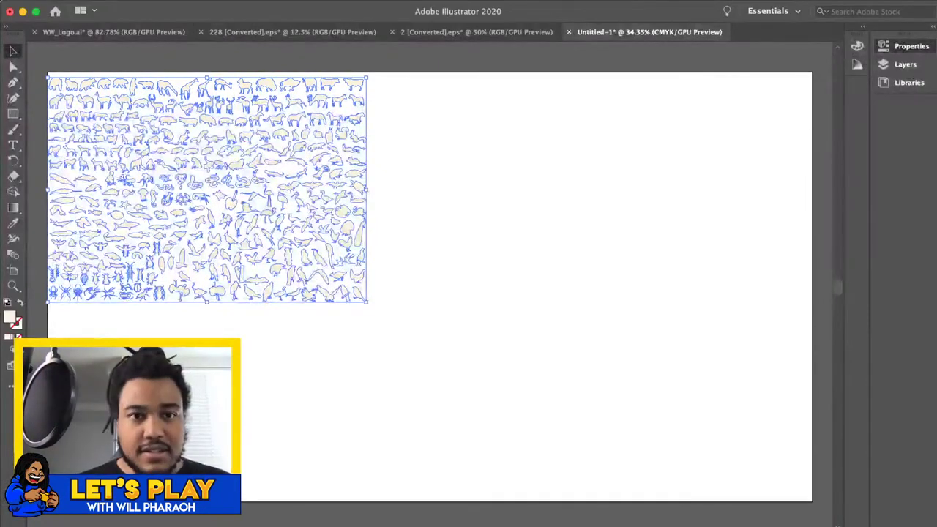
Duplicate the block of animal silhouettes and place the copy directly below the original along the artboard's left edge
key("super+shift+a")
left_click_drag(408, 74, 27, 329)
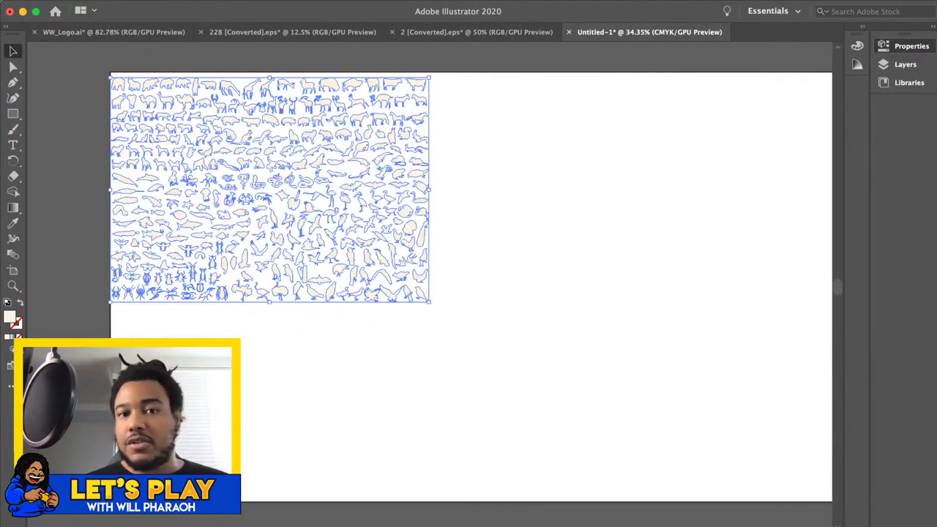
left_click(322, 225)
key("super+a")
left_click_drag(291, 180, 237, 121)
left_click_drag(245, 370, 248, 373)
scroll(248, 373, "right", 3)
scroll(249, 373, "down", 1)
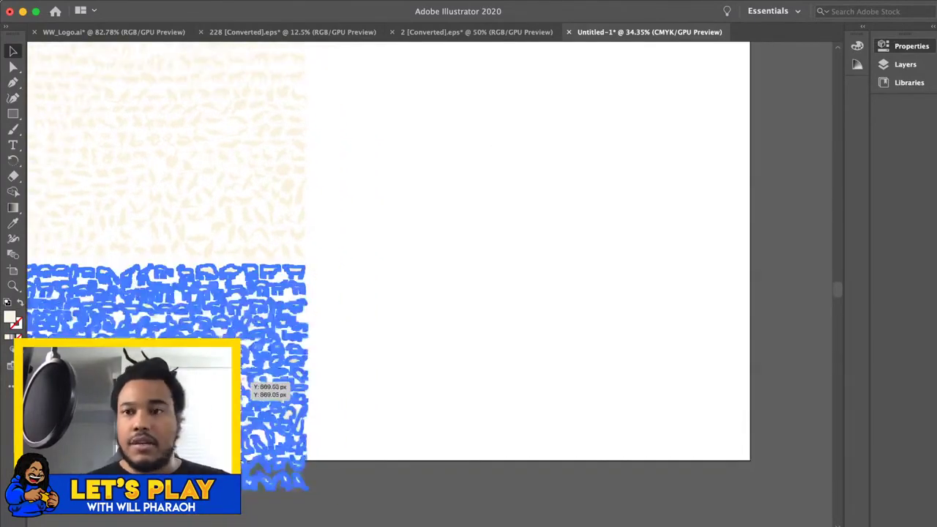
key("super+0")
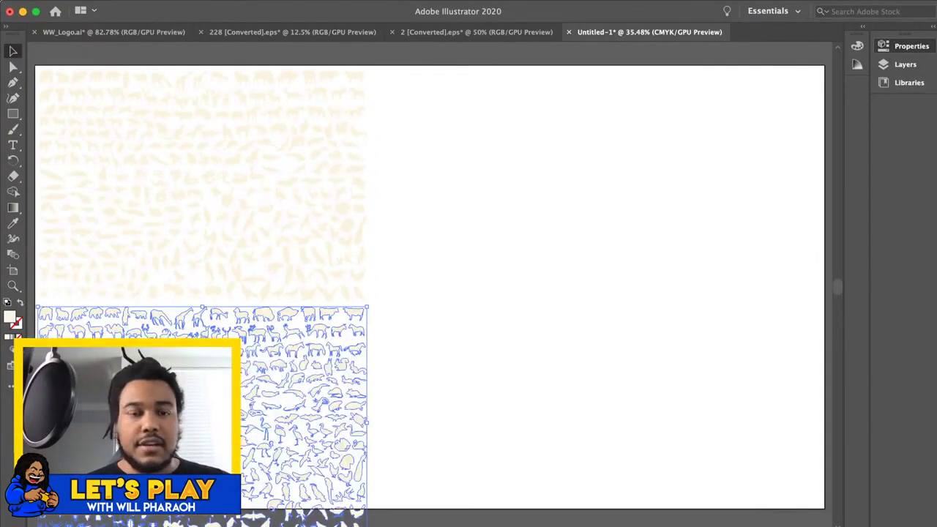
Duplicate both left-hand silhouette blocks and place the copies right beside the originals, with their tops lined up
left_click_drag(424, 62, 35, 337)
left_click_drag(158, 256, 538, 250)
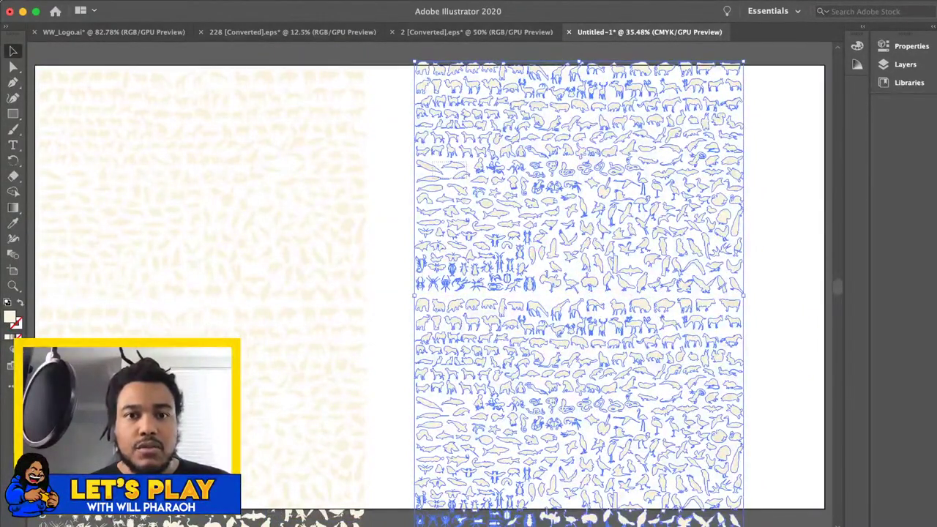
left_click_drag(466, 183, 467, 188)
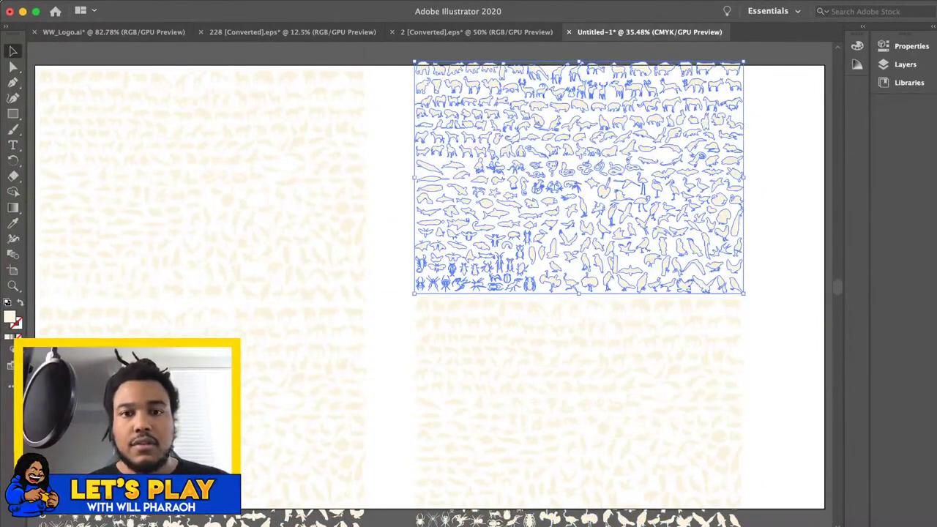
left_click(472, 390, "shift")
left_click_drag(472, 127, 443, 134)
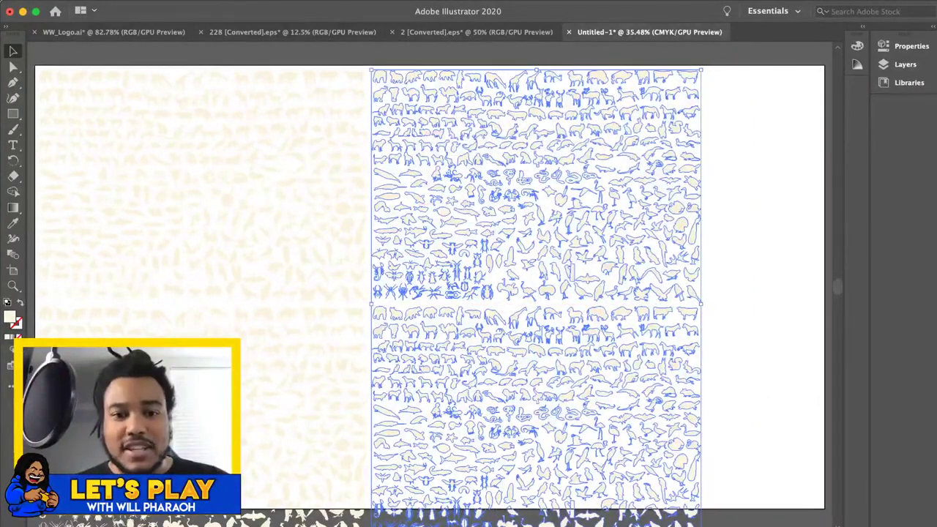
key("super+shift+a")
scroll(426, 285, "right", 3)
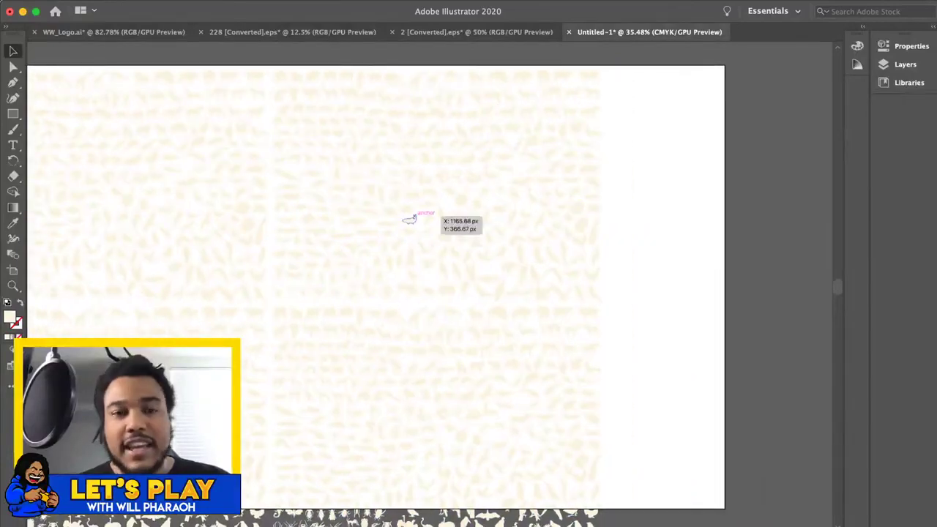
Nudge the upper block of the second column left to narrow the gap to the first column
left_click(407, 214)
key("Left")
key("Left")
key("Left")
key("Left")
key("Left")
key("Left")
key("Left")
key("Left")
key("Left")
key("Left")
key("Left")
key("Left")
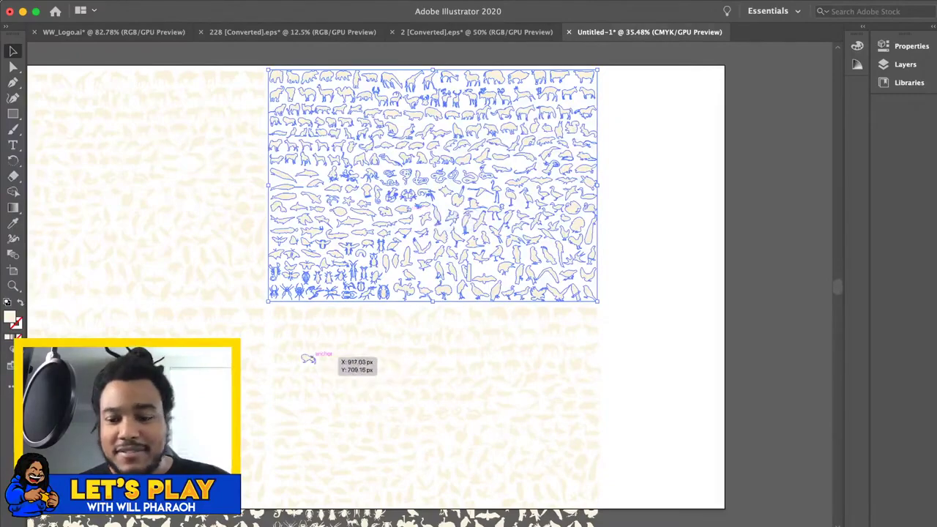
Nudge the lower block of the second column left and up so its spacing matches the neighbouring blocks
left_click(322, 354)
key("Left")
key("Left")
key("Left")
key("Left")
key("Left")
key("Left")
key("Left")
key("Left")
key("Left")
key("Left")
key("Left")
key("Left")
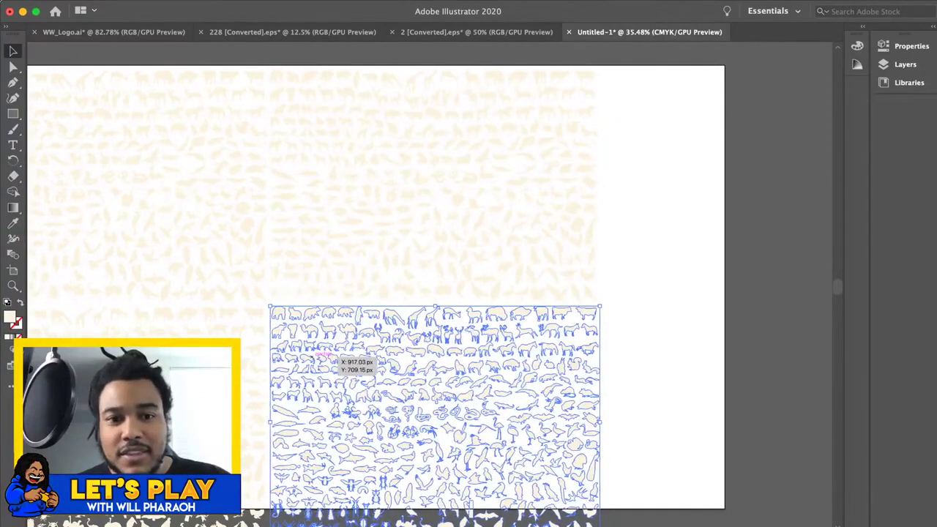
key("Up")
key("Up")
key("Up")
key("Up")
key("Up")
key("Up")
key("Up")
key("Up")
key("Up")
key("Up")
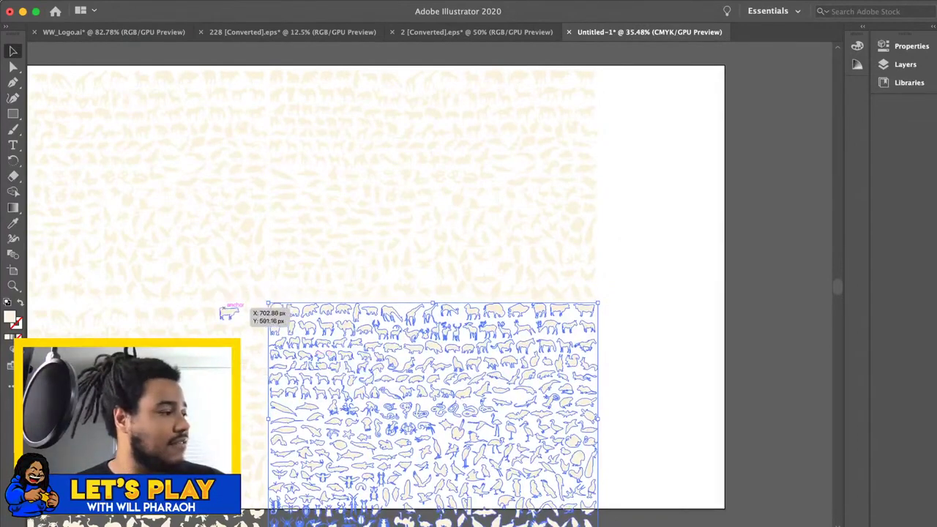
Nudge the lower block of the first column up to line up with the lower block beside it
left_click(220, 314)
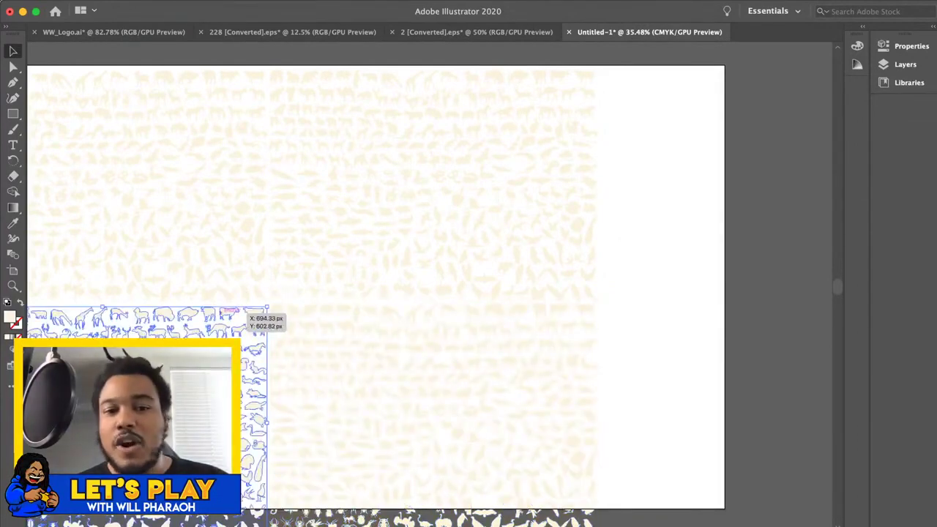
key("Up")
key("Up")
key("Up")
key("Up")
key("Up")
key("Up")
key("Up")
key("Up")
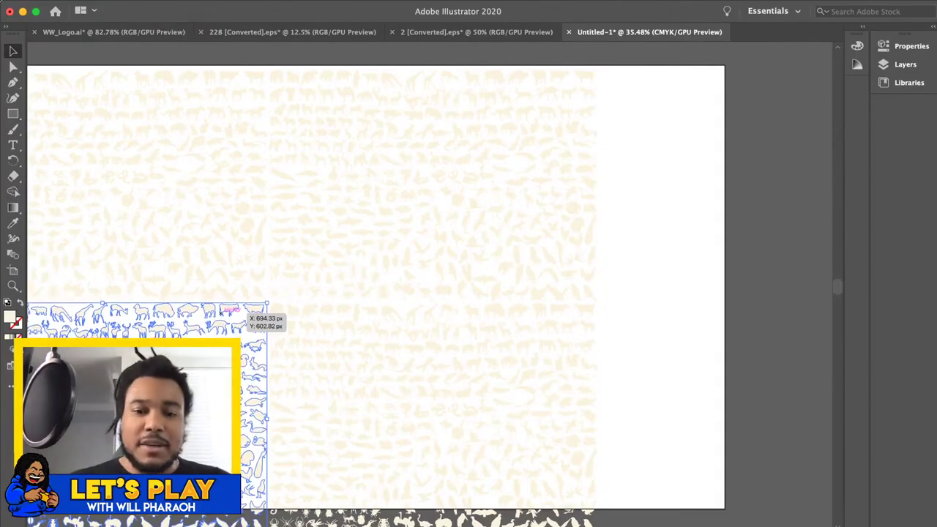
Duplicate the second column of silhouette blocks and place the copy against its right side to cover the rest of the artboard
key("super+minus")
key("super+minus")
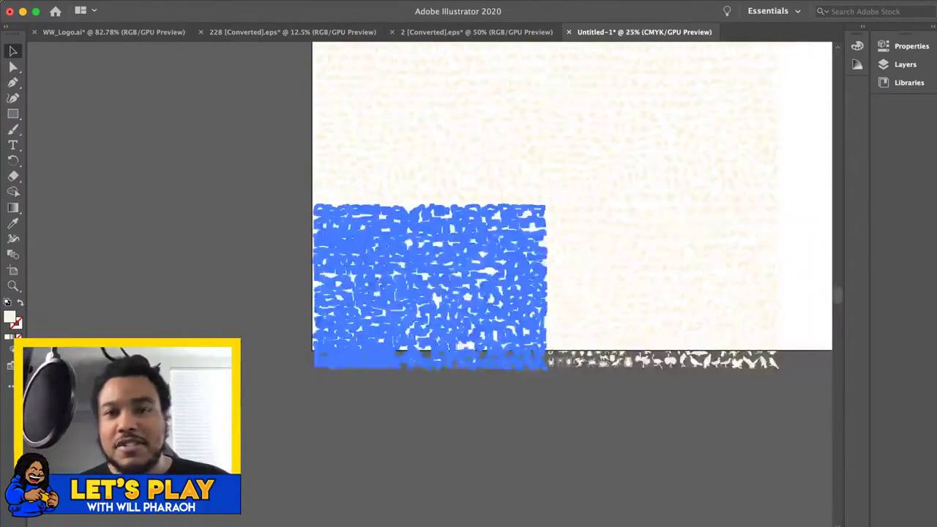
scroll(534, 219, "right", 3)
scroll(535, 219, "up", 2)
left_click_drag(672, 98, 193, 397)
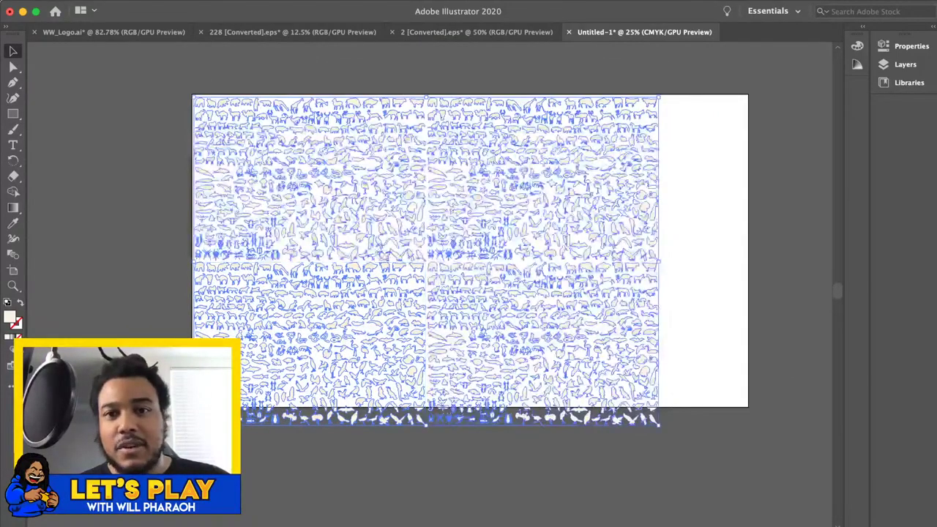
key("super+shift+a")
left_click_drag(683, 95, 548, 330)
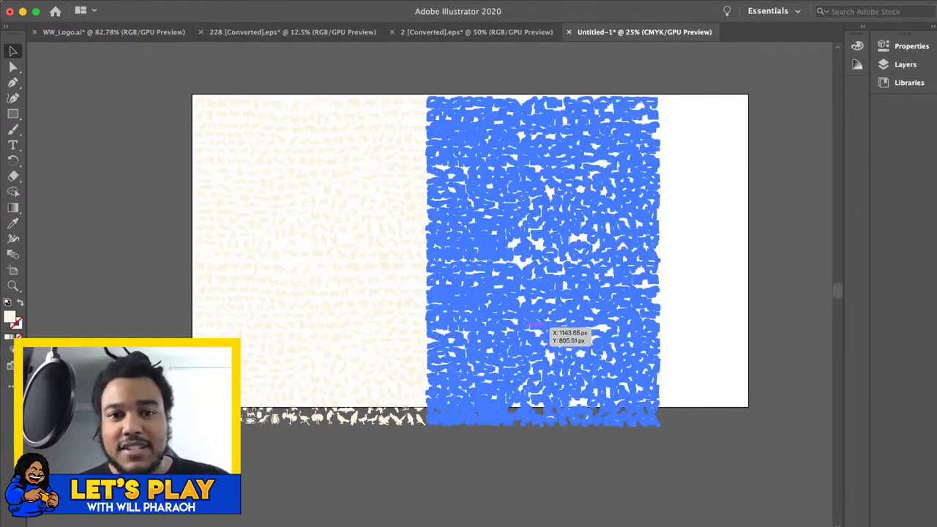
key("super+c")
key("super+v")
left_click_drag(385, 194, 730, 171)
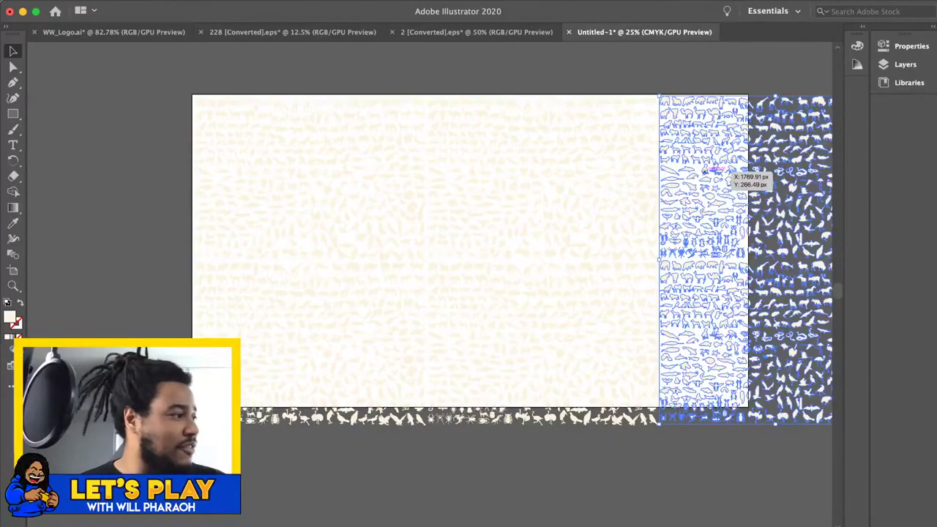
key("shift+super+a")
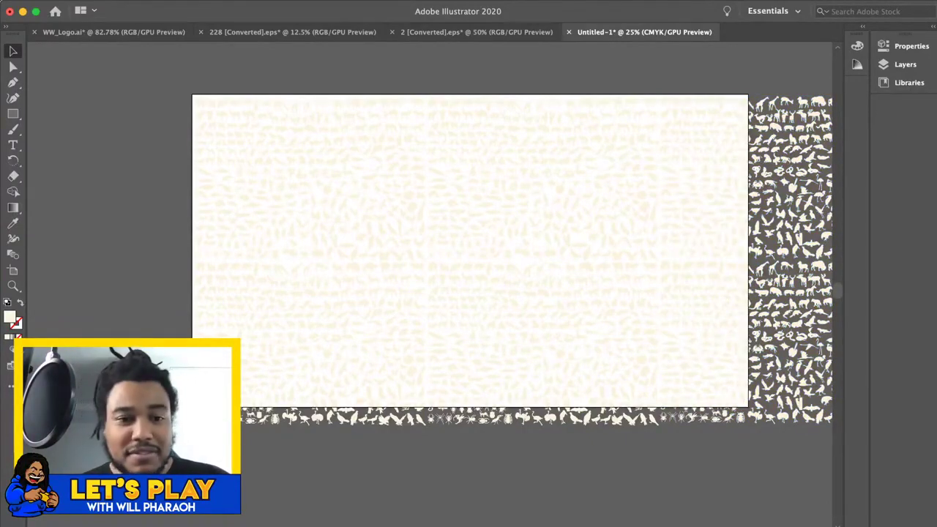
Delete the silhouettes lying outside the artboard beyond its right and bottom edges, keeping those that straddle the border
scroll(498, 257, "right", 3)
scroll(498, 257, "down", 1)
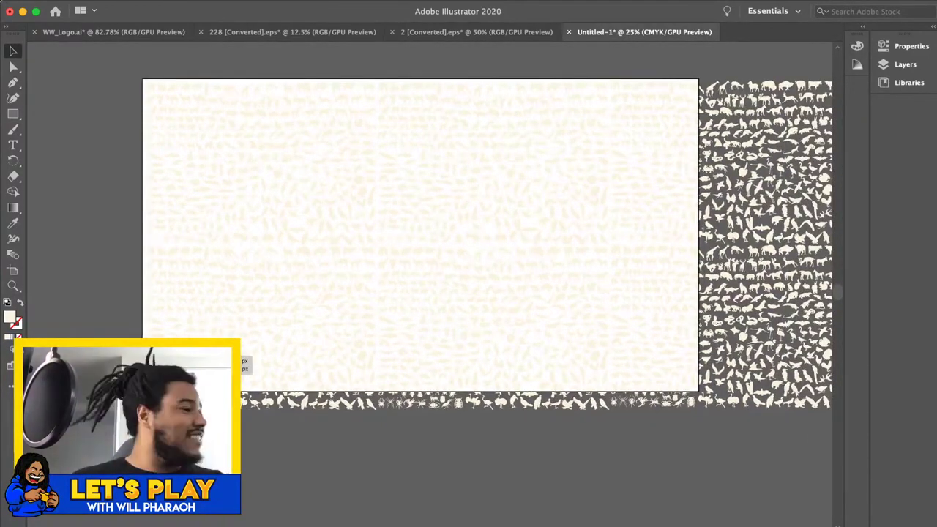
key("ctrl+minus")
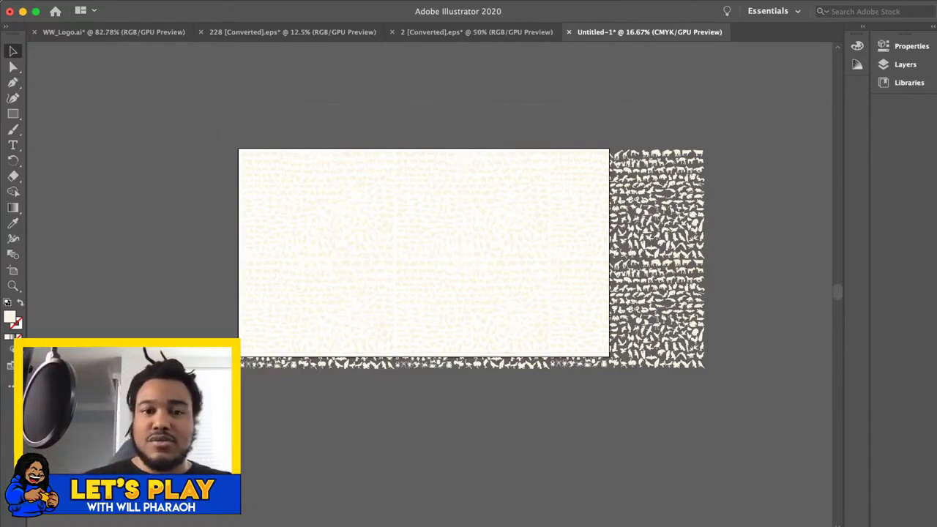
key("super+a")
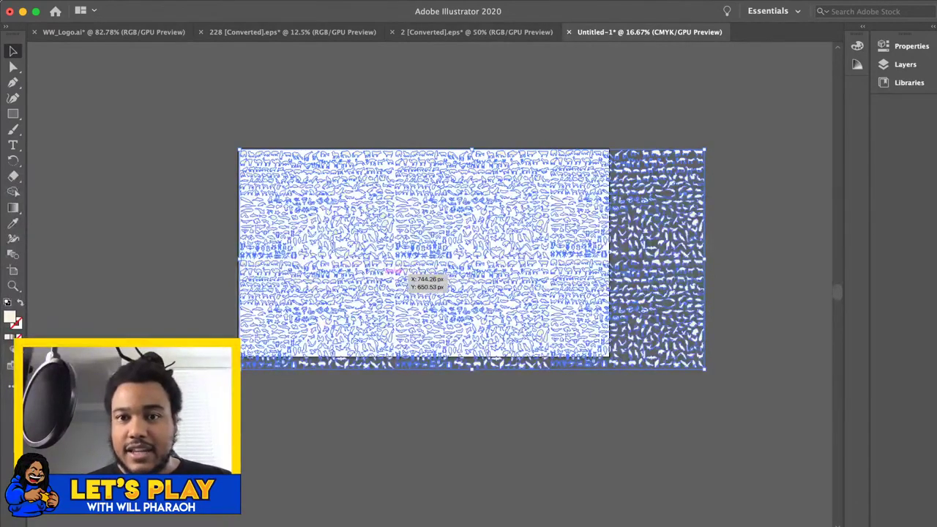
key("shift+super+a")
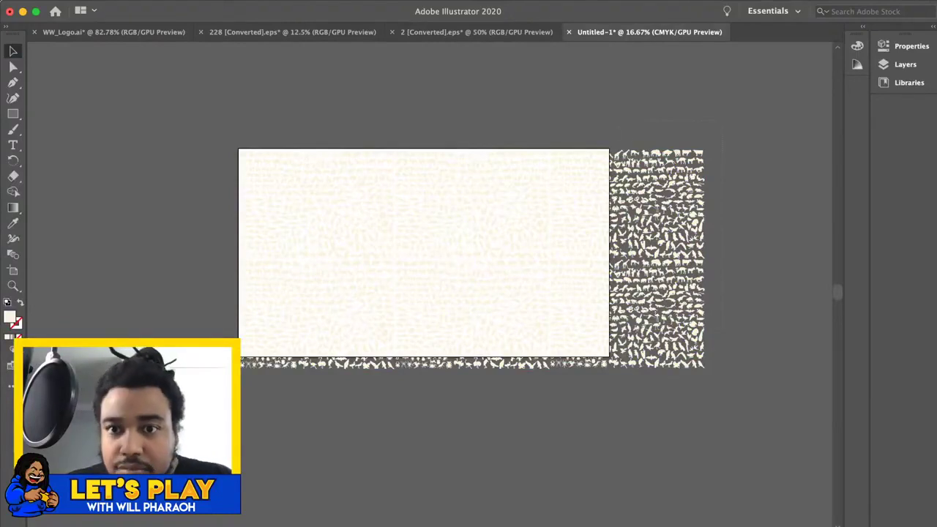
left_click_drag(722, 121, 616, 372)
key("BackSpace")
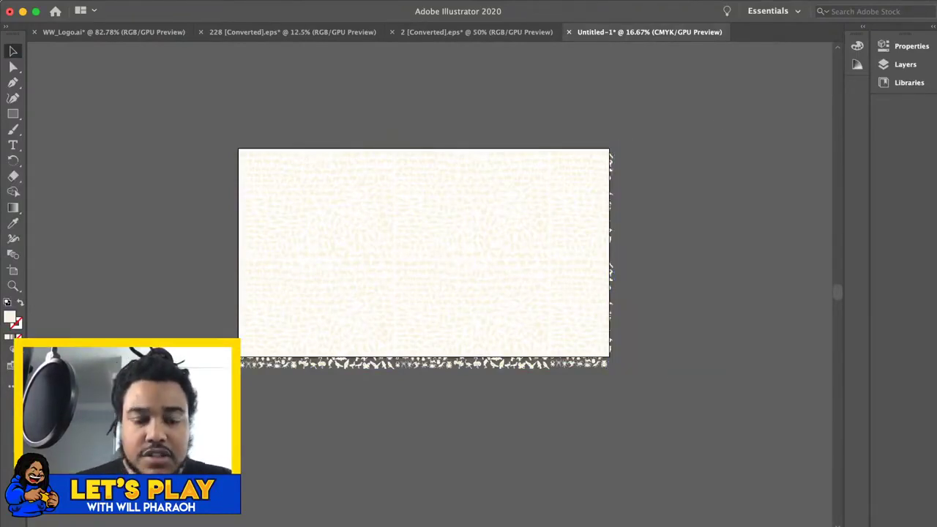
left_click_drag(622, 387, 227, 364)
key("BackSpace")
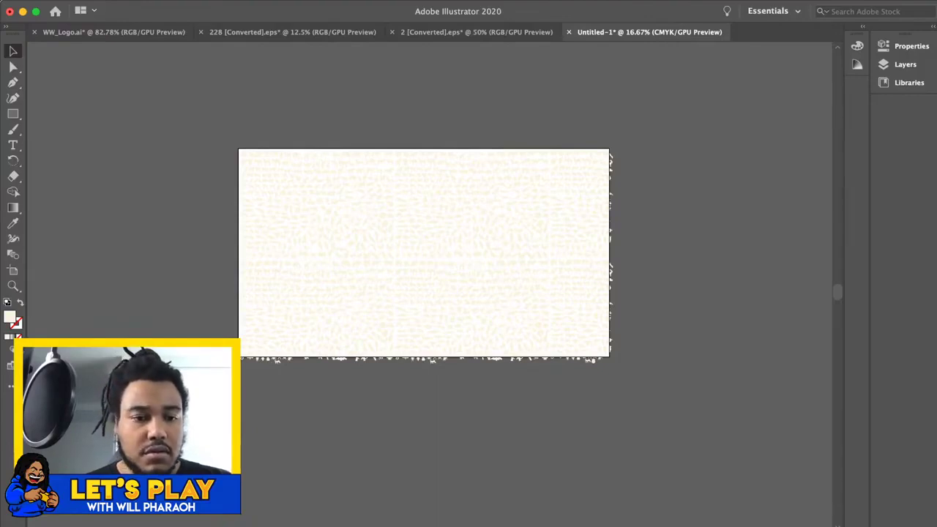
key("super+Tab")
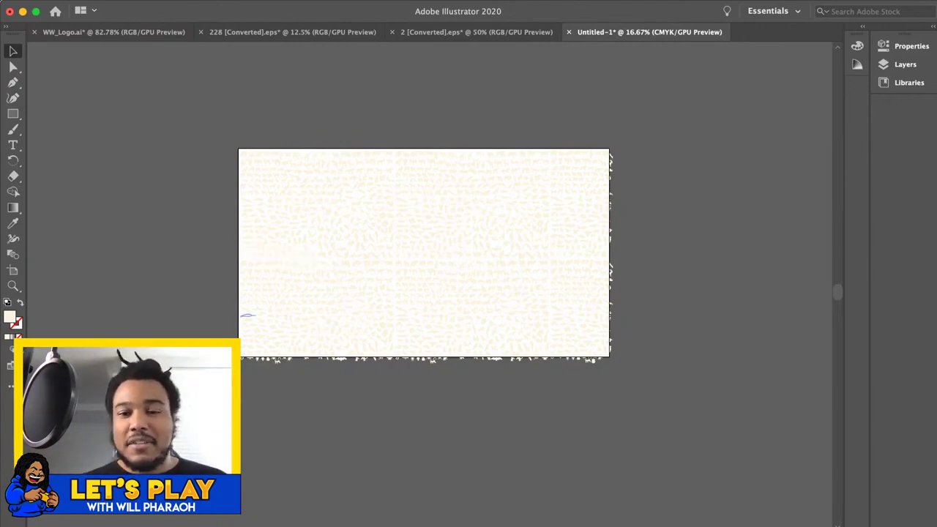
scroll(247, 315, "up", 3)
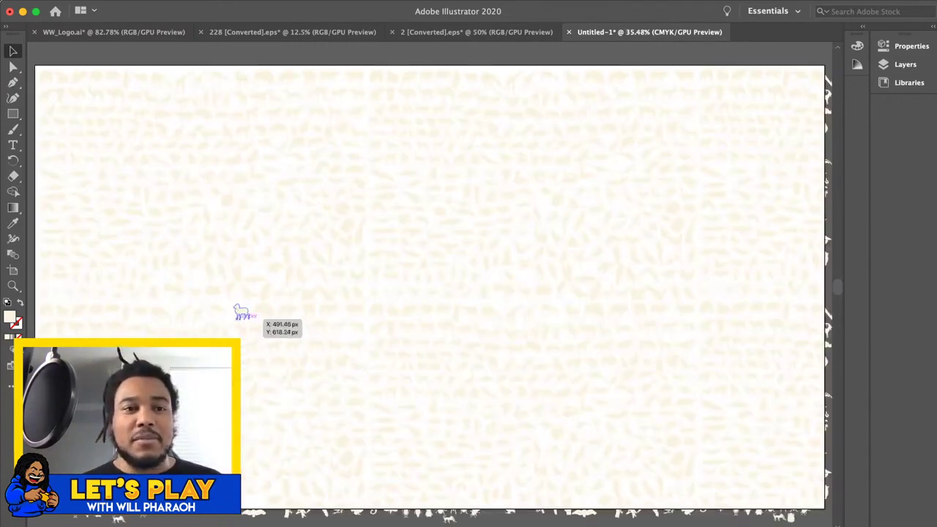